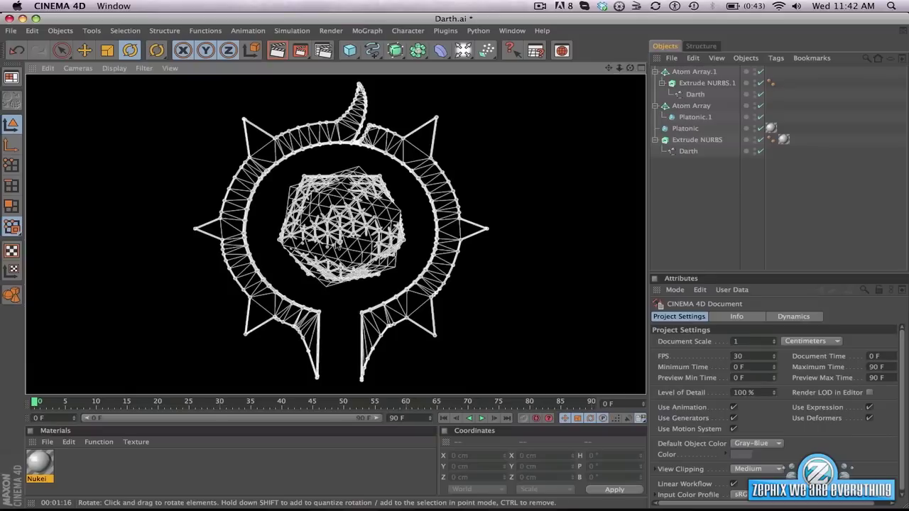
- Open the File menu in the finished Darth.ai scene
click(11, 30)
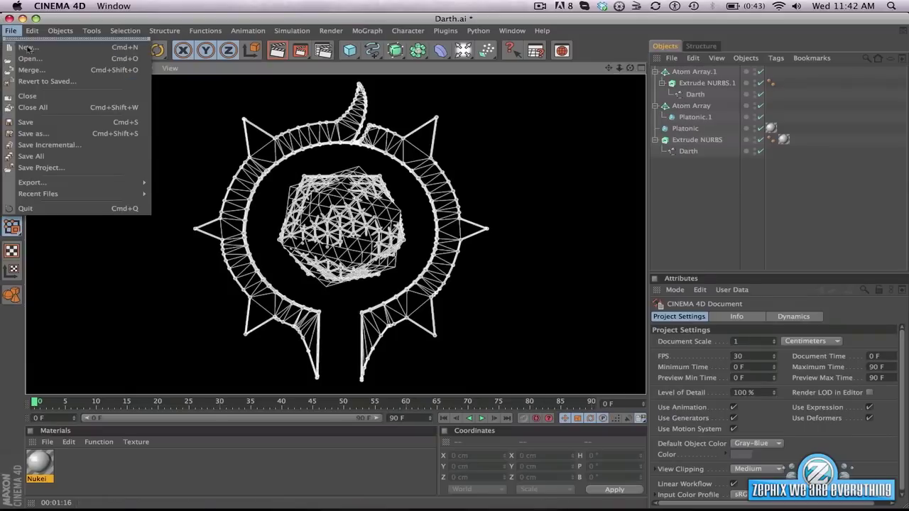
- Create a new empty scene and show the Output page of Render Settings
click(27, 48)
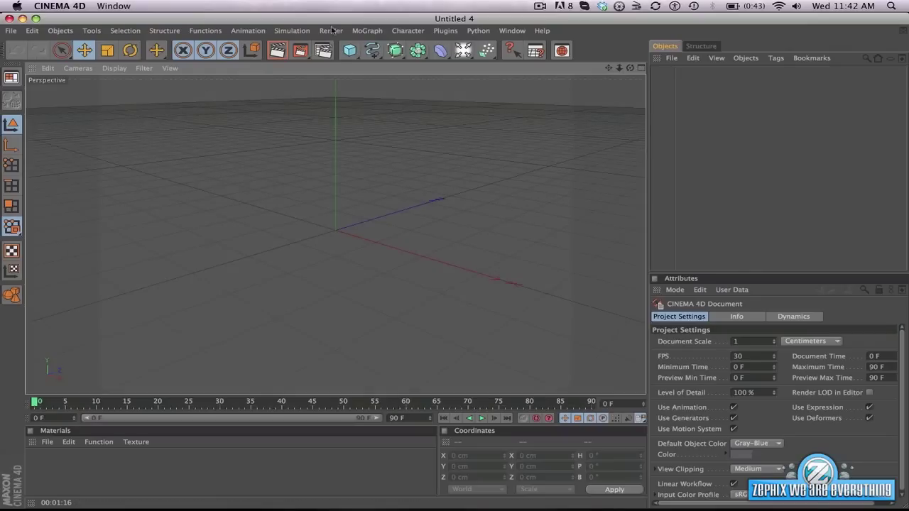
click(331, 30)
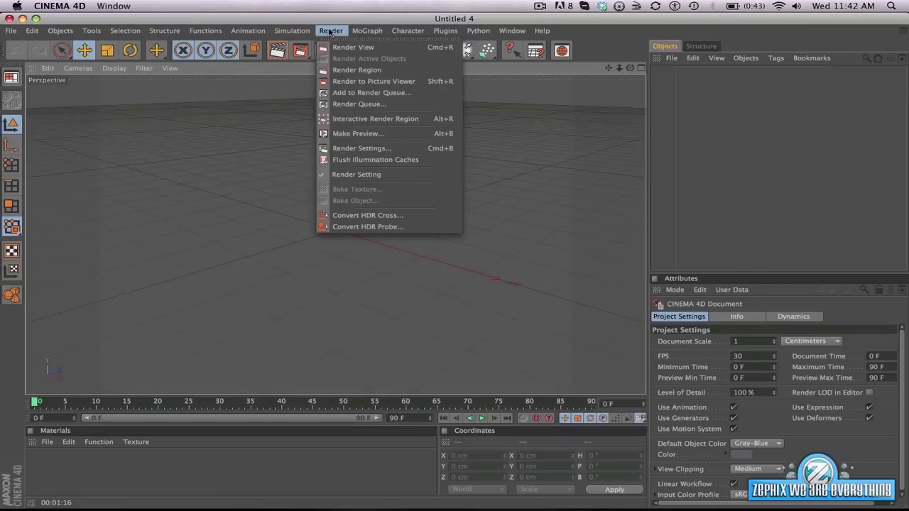
click(373, 148)
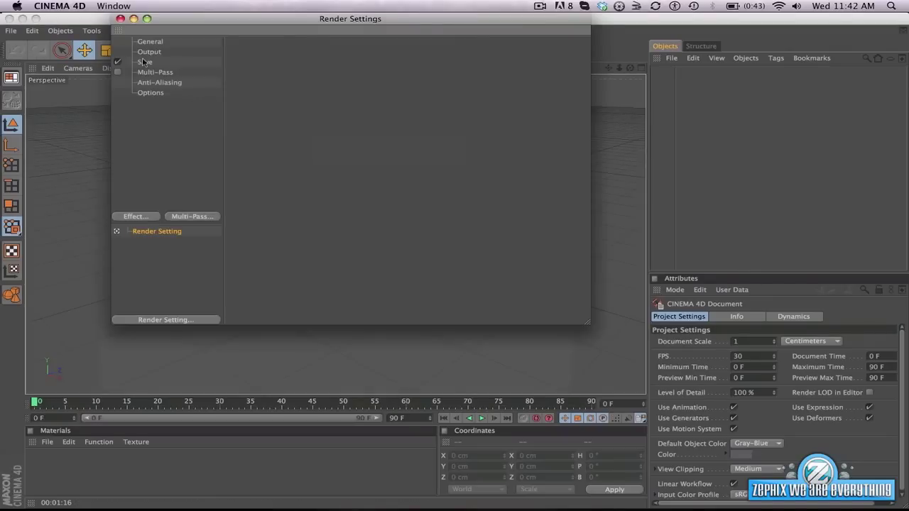
click(147, 52)
- Set the output Width to 1280, Height to 720 and Resolution to 300 DPI
drag(318, 66, 272, 66)
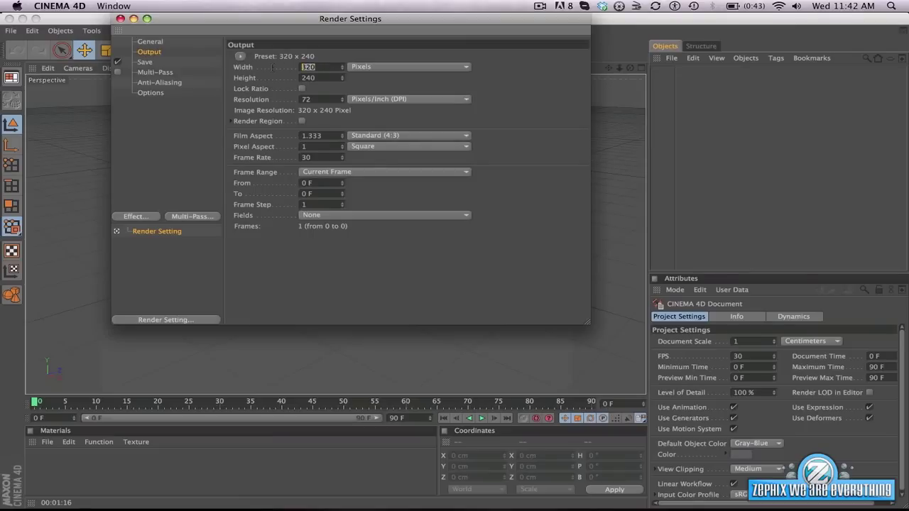
text(1280)
key(Tab)
text(7)
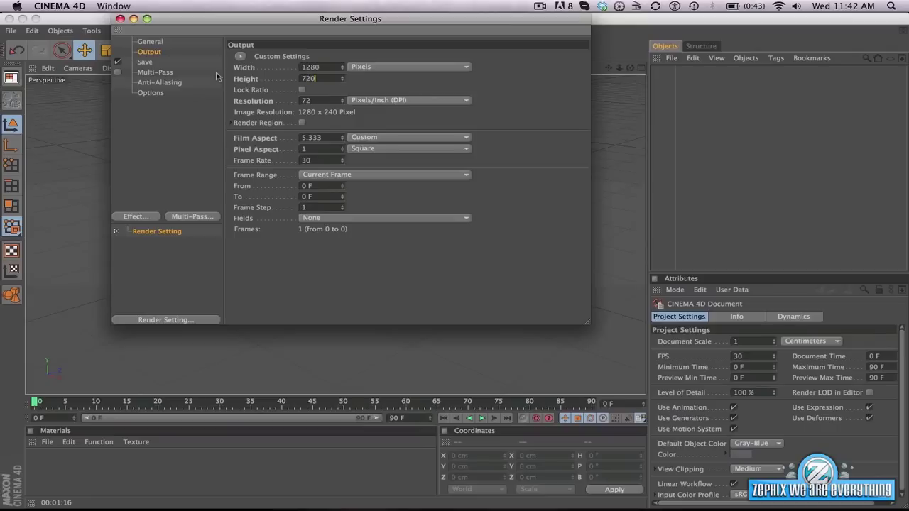
key(Tab)
text(30)
- Add a Platonic icosahedron of radius 100 cm to the scene
click(120, 18)
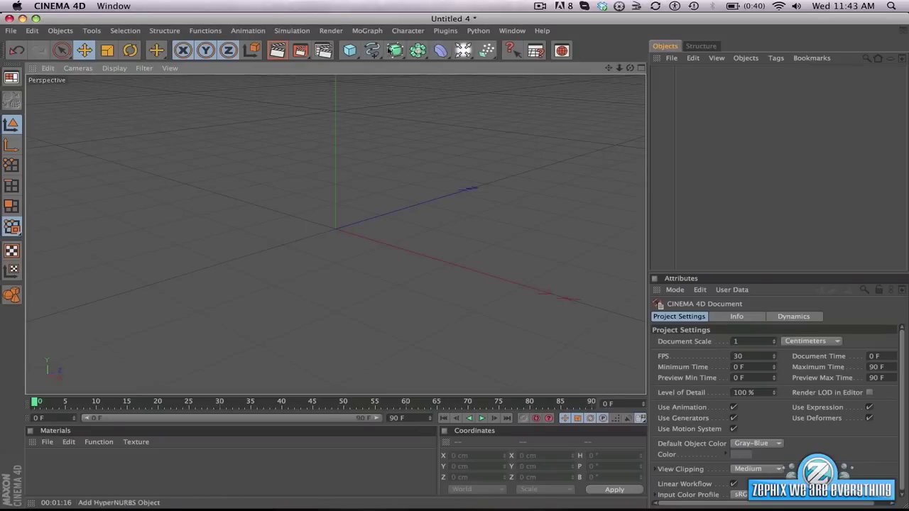
click(349, 50)
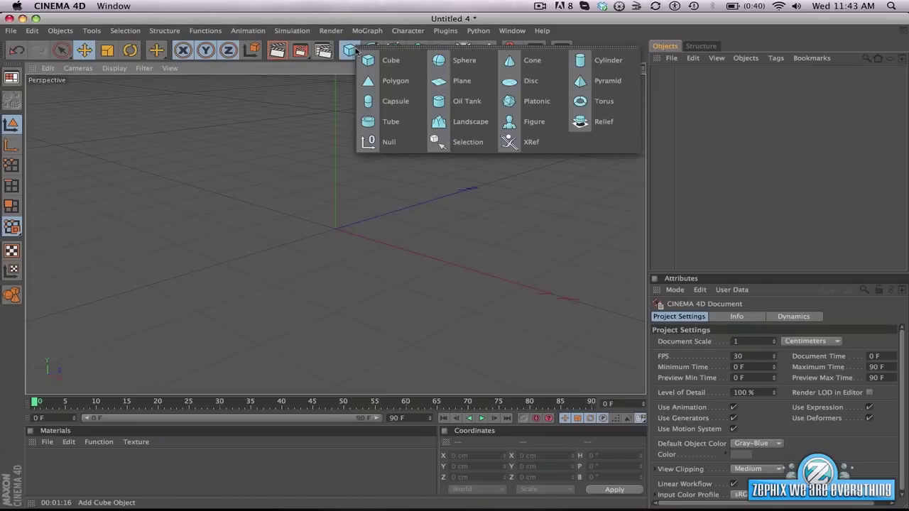
click(548, 107)
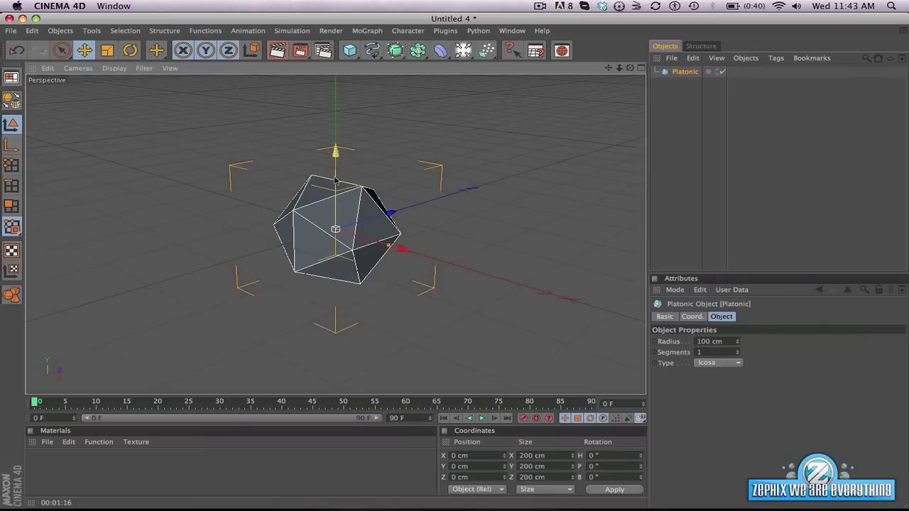
mouse_move(629, 68)
mouse_down()
mouse_move(614, 71)
mouse_move(637, 68)
mouse_up()
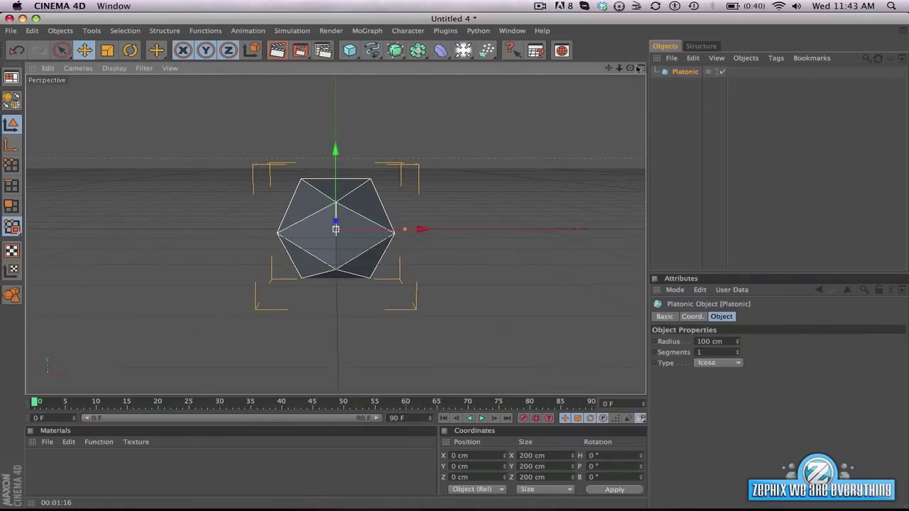
- Raise the icosahedron's segment count from 1 to 5
click(703, 352)
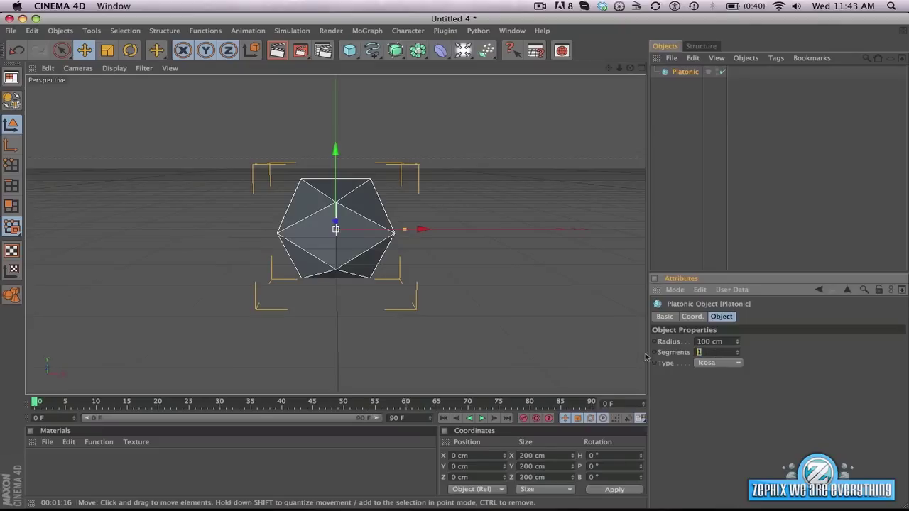
text(5)
key(Return)
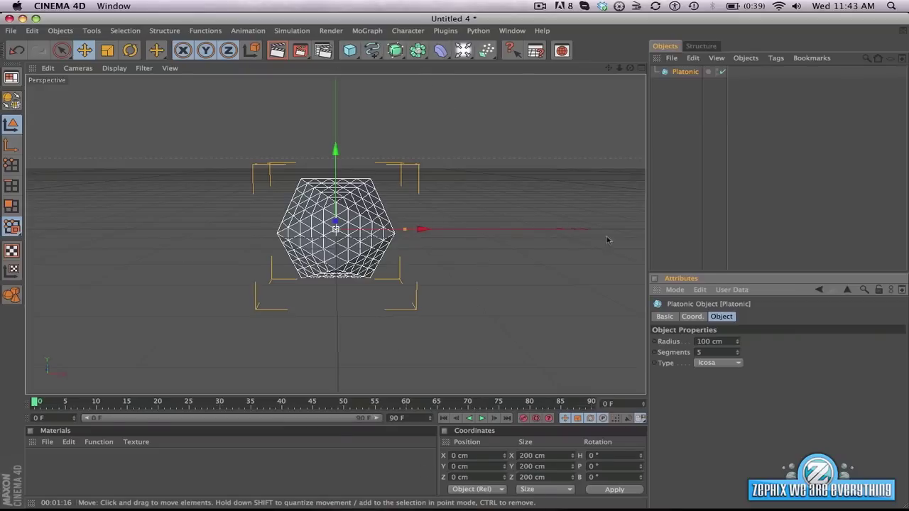
drag(362, 54, 354, 32)
click(354, 31)
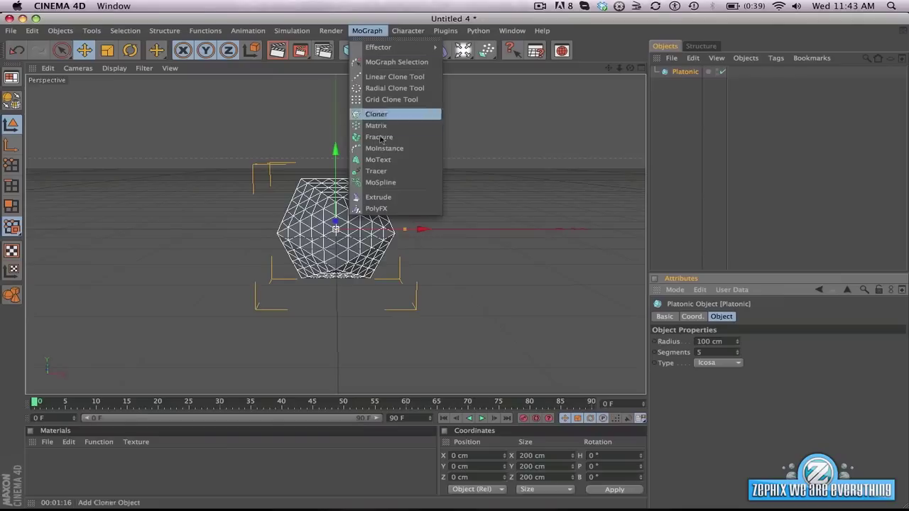
- Add a MoText object reading 'T' in the Angled font
click(387, 169)
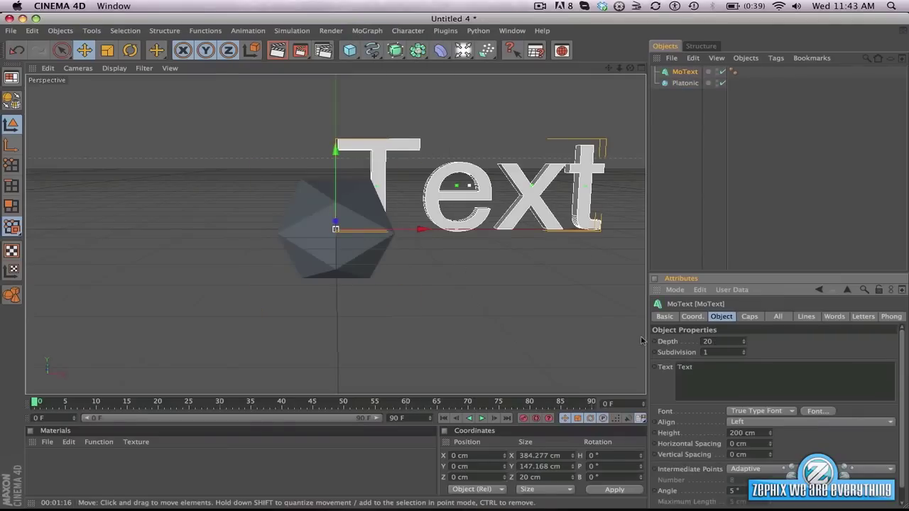
drag(701, 367, 589, 368)
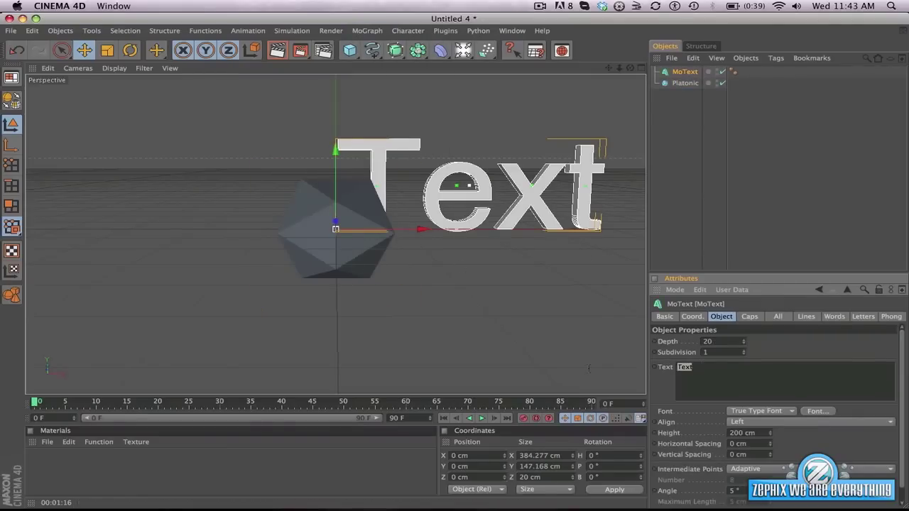
text(T)
click(812, 411)
click(429, 146)
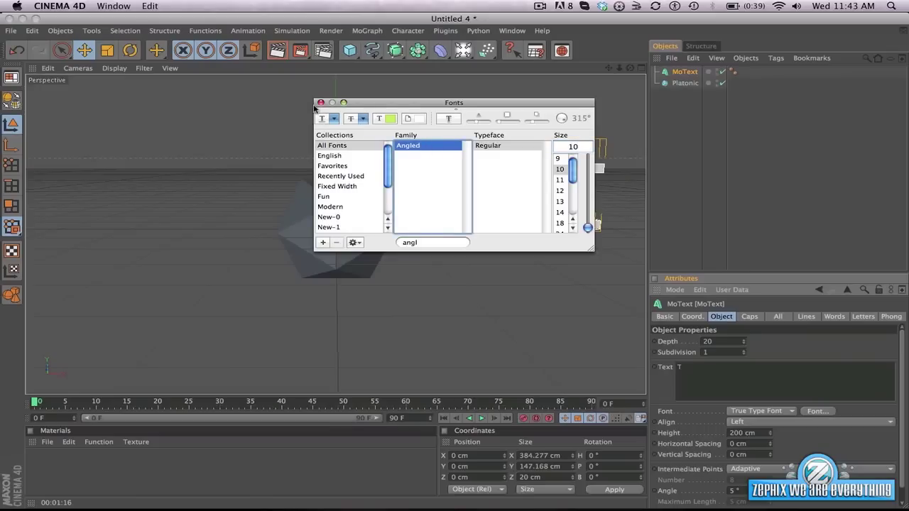
click(320, 103)
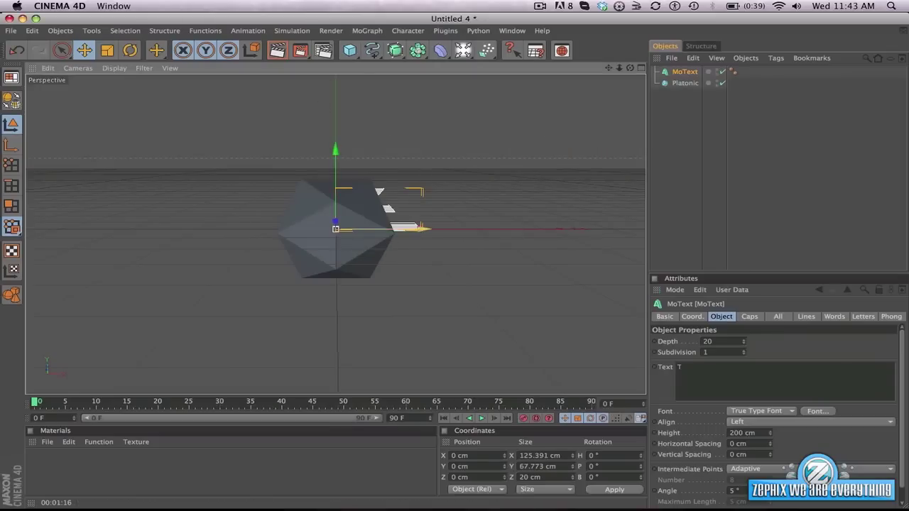
- Set the letter height to 400 cm and position it left of the icosahedron
drag(418, 227, 229, 227)
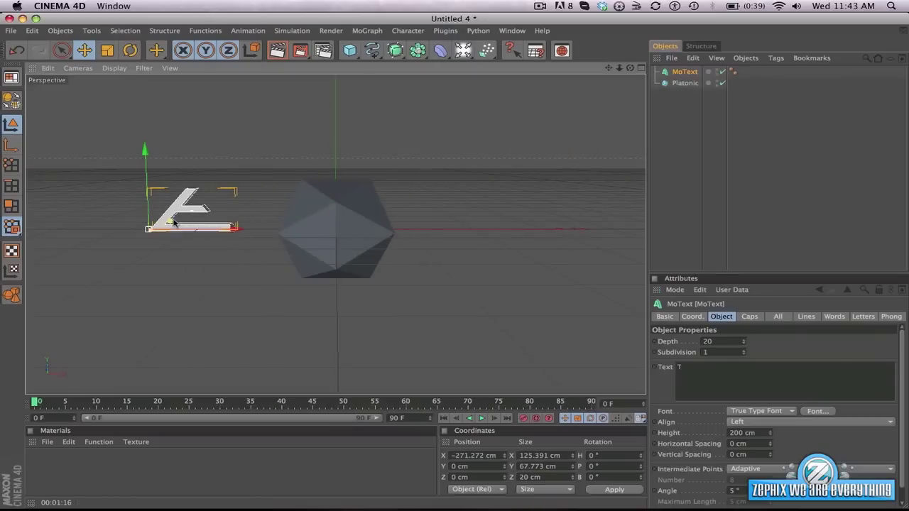
drag(174, 222, 150, 230)
double_click(736, 432)
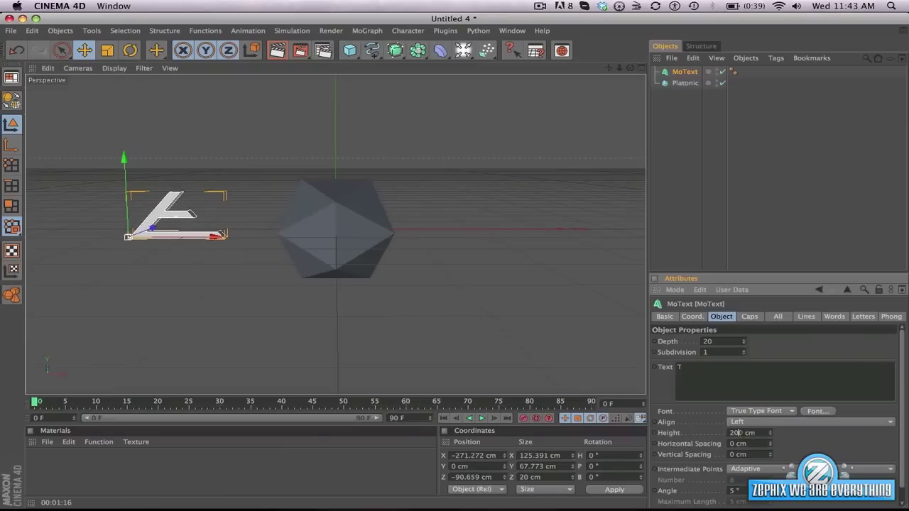
text(40)
click(186, 240)
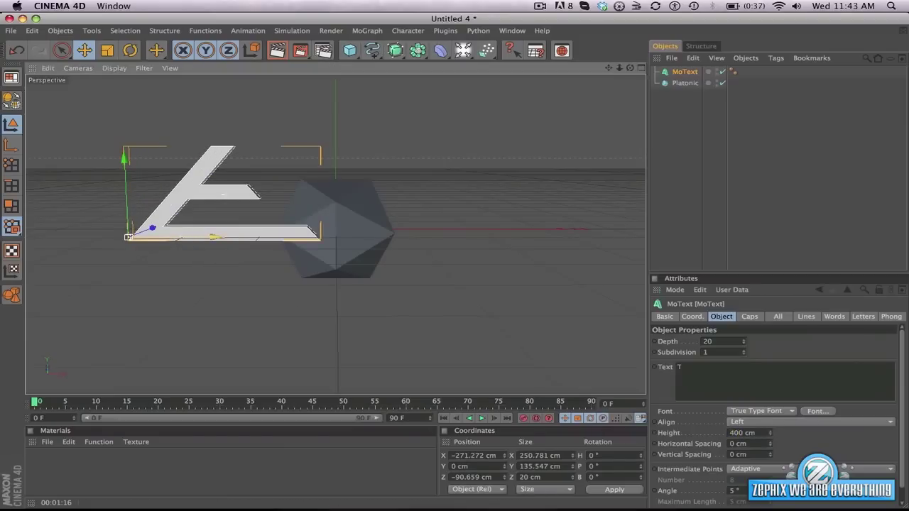
drag(213, 236, 153, 237)
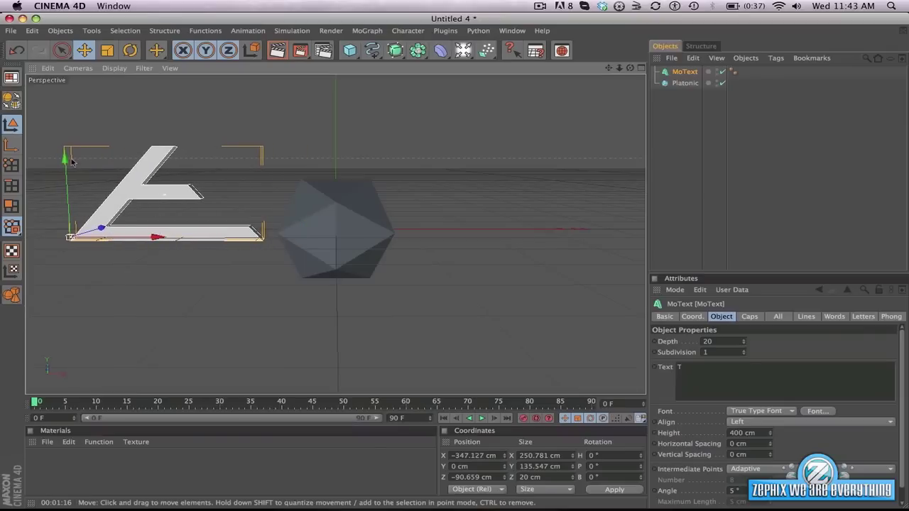
drag(72, 162, 71, 236)
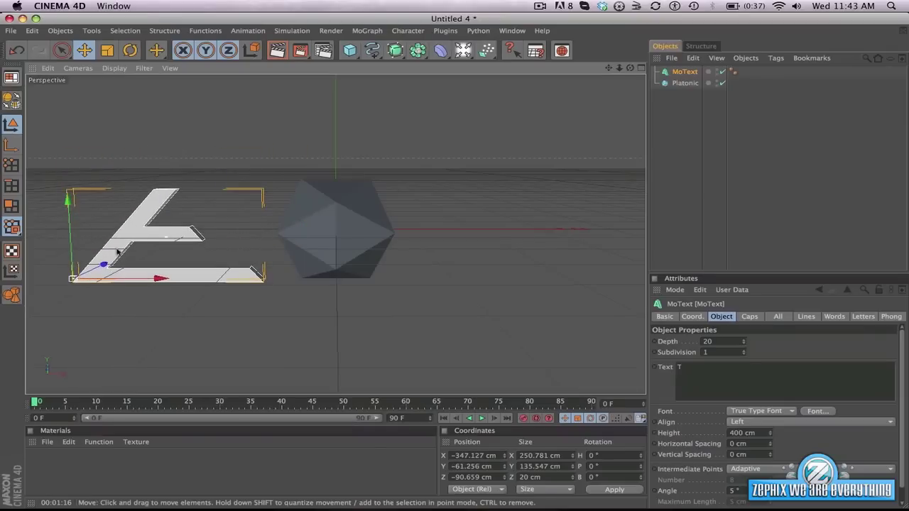
drag(104, 265, 125, 255)
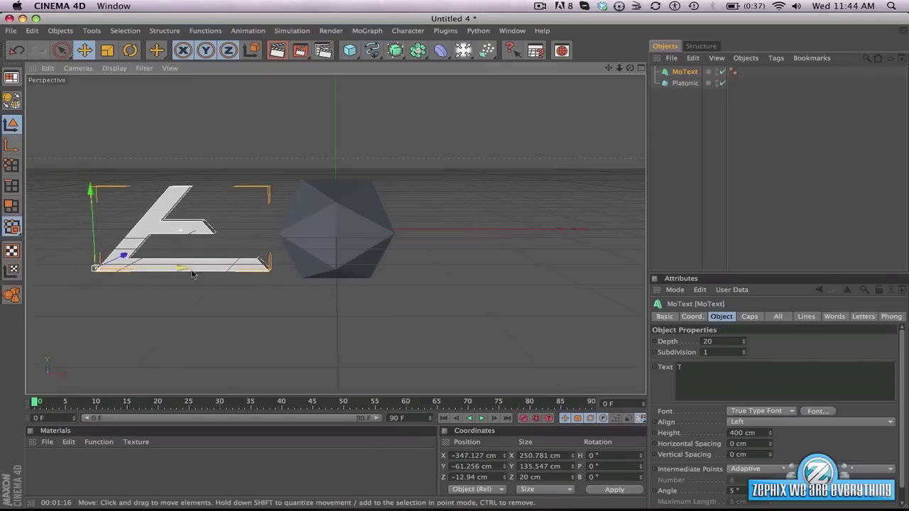
drag(191, 273, 202, 272)
click(784, 71)
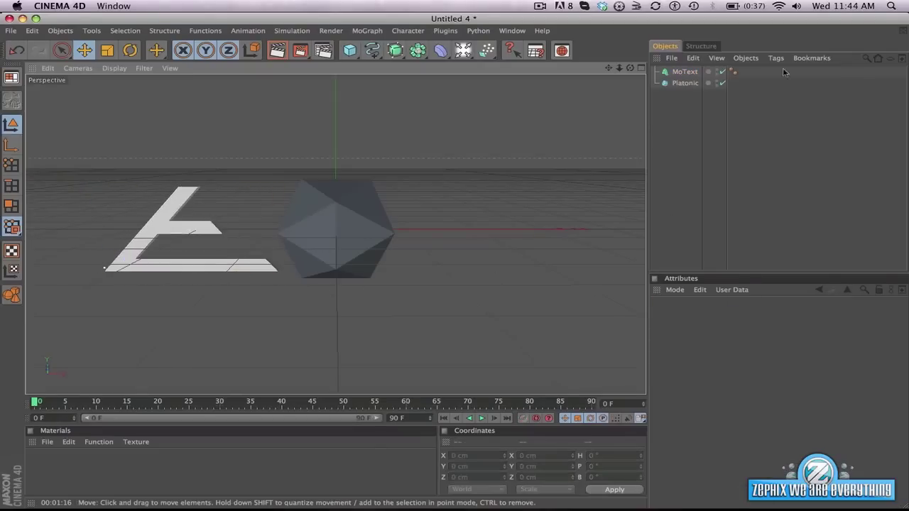
- Pan and zoom in on the letter T and icosahedron, and select Platonic
drag(608, 68, 675, 68)
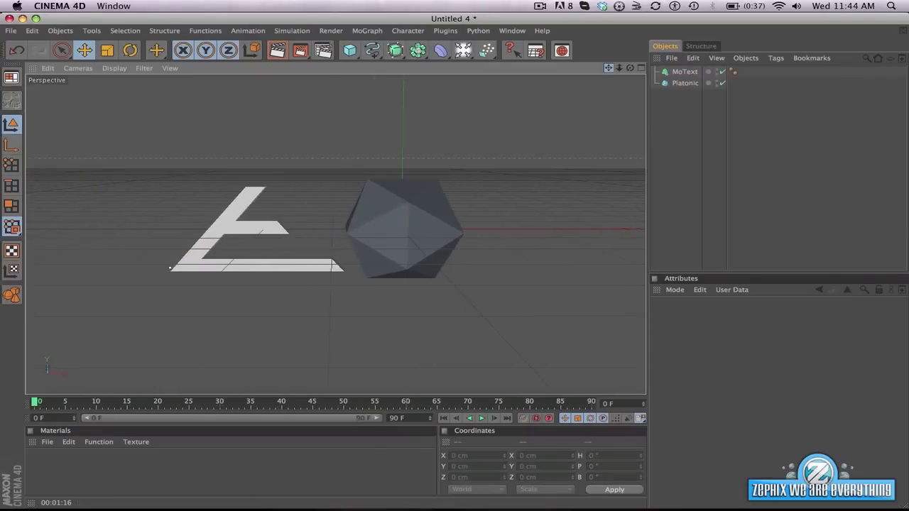
drag(615, 69, 635, 69)
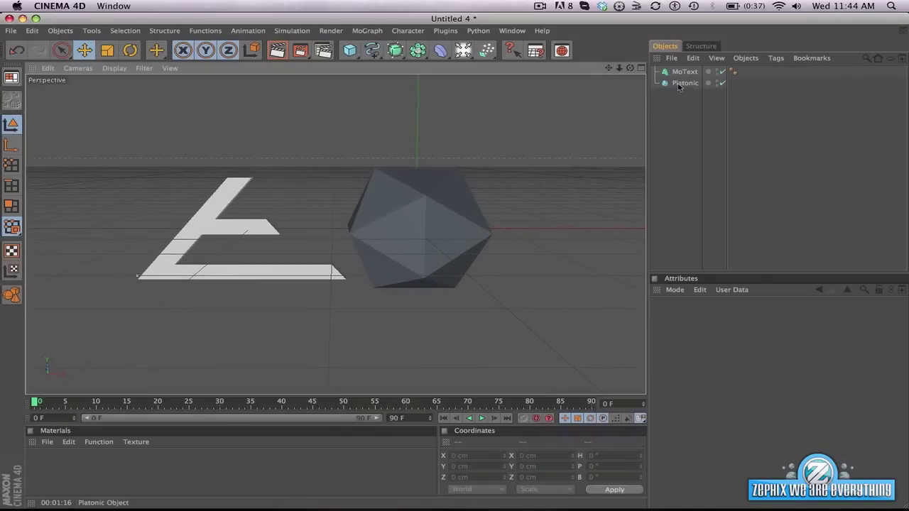
click(681, 83)
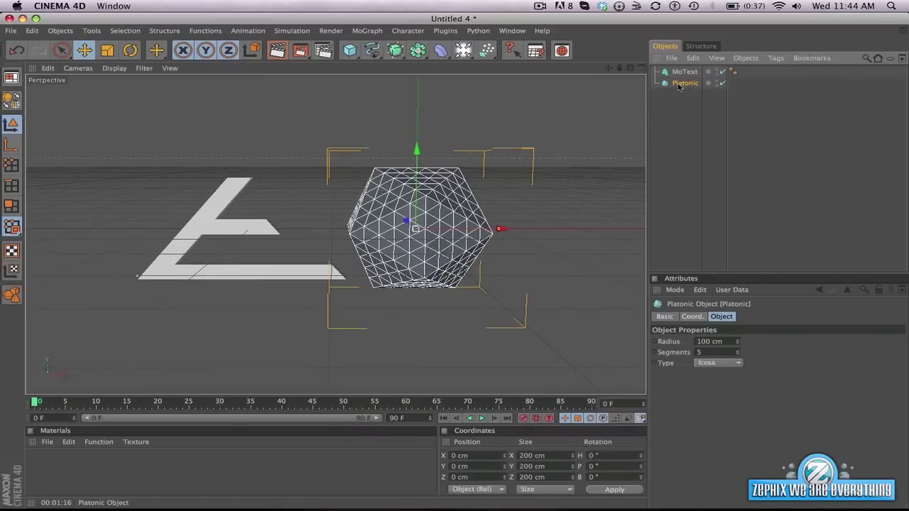
click(331, 31)
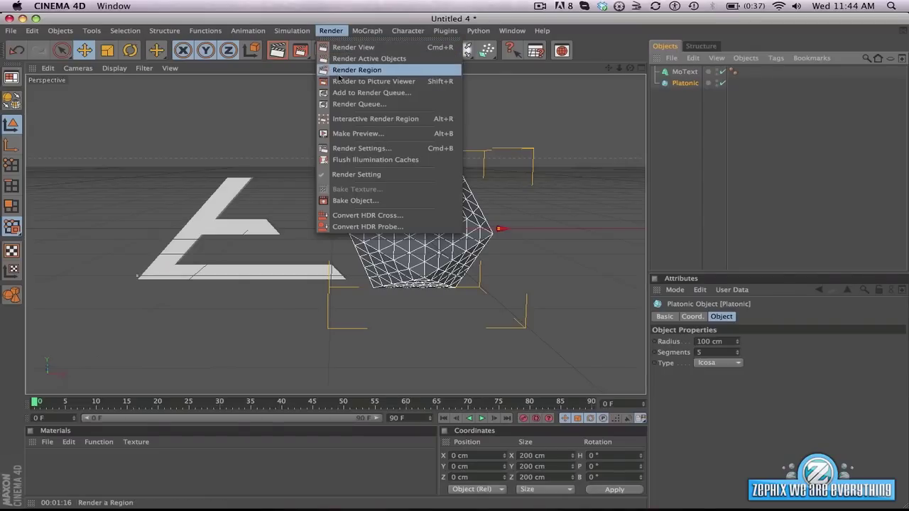
- Add a Cel Renderer effect in Render Settings
click(359, 147)
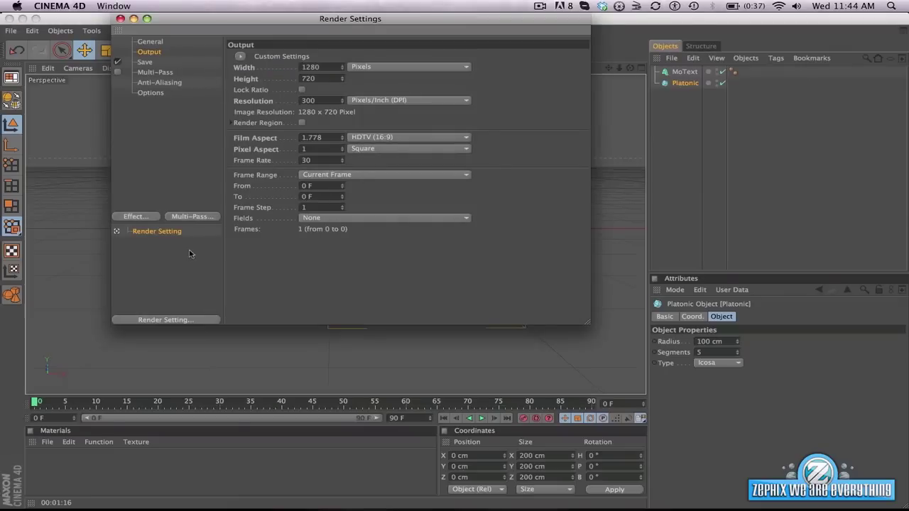
click(132, 215)
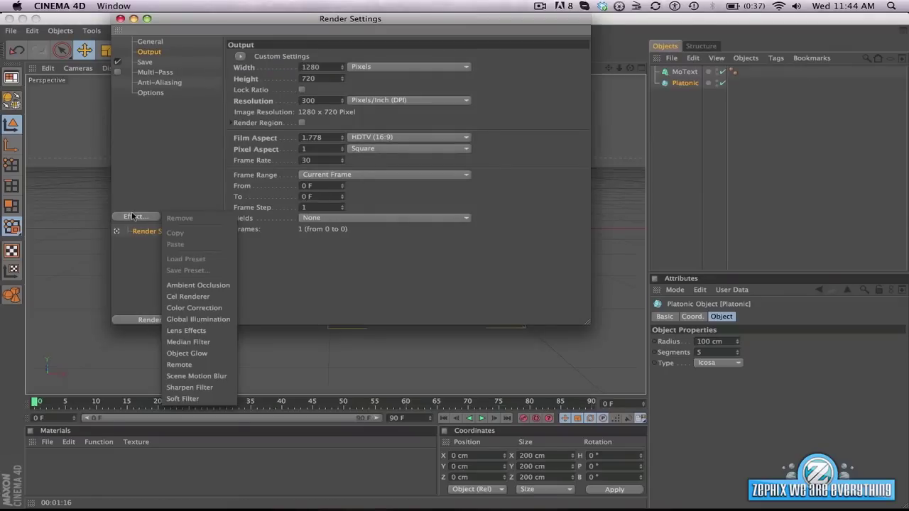
click(217, 295)
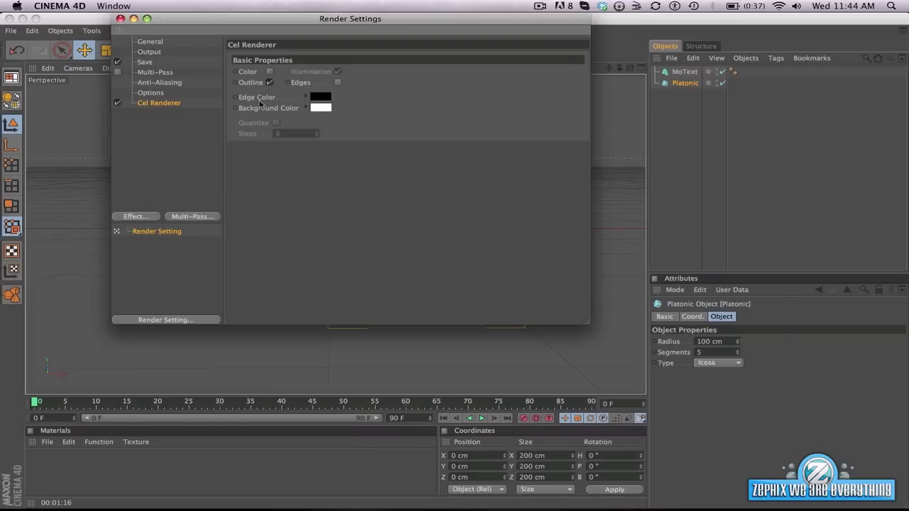
- Turn on cel Edges with white edge colour and a black background
click(338, 83)
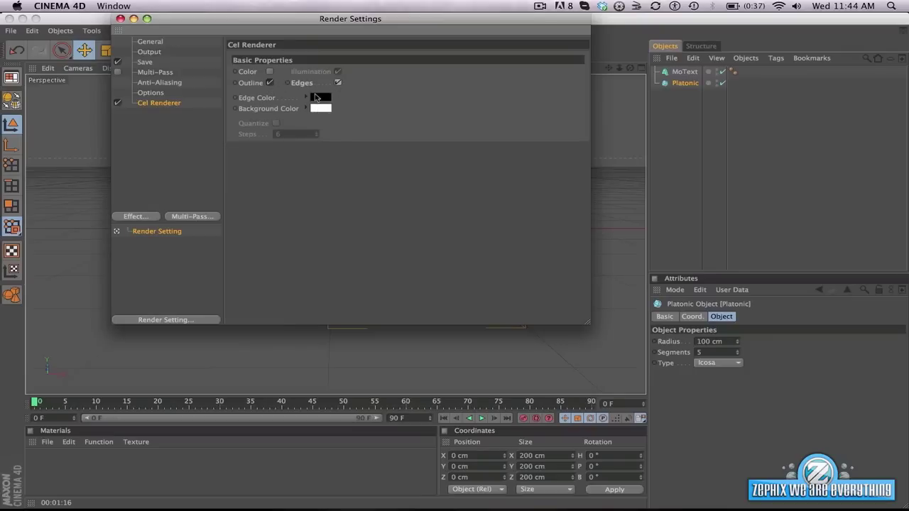
click(316, 97)
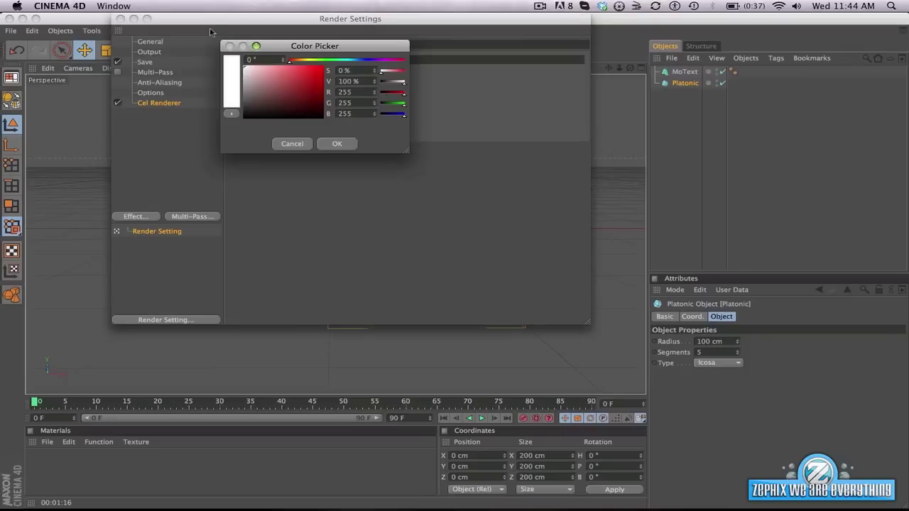
click(338, 143)
click(328, 106)
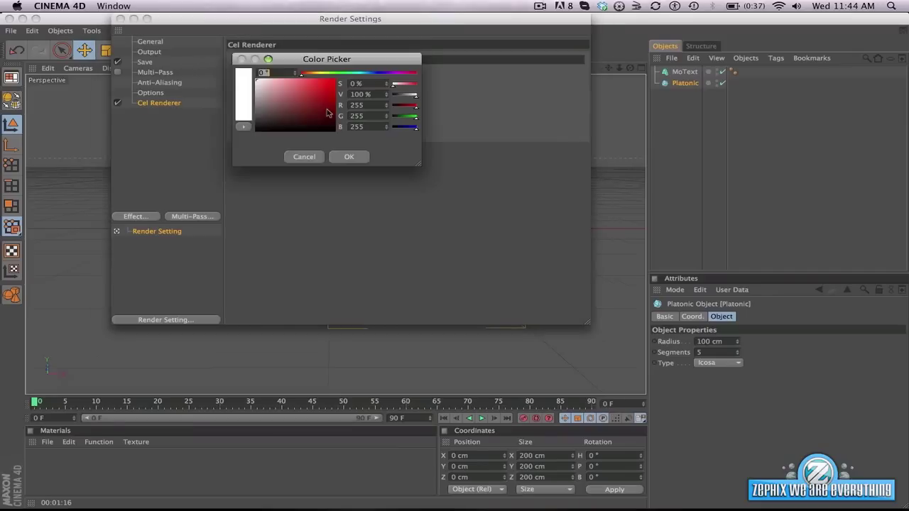
click(319, 112)
drag(319, 112, 245, 138)
click(349, 156)
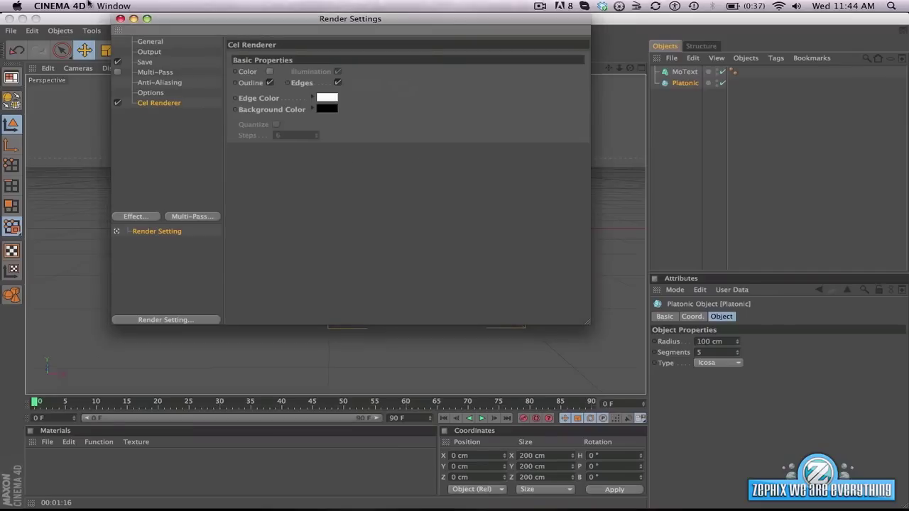
click(134, 217)
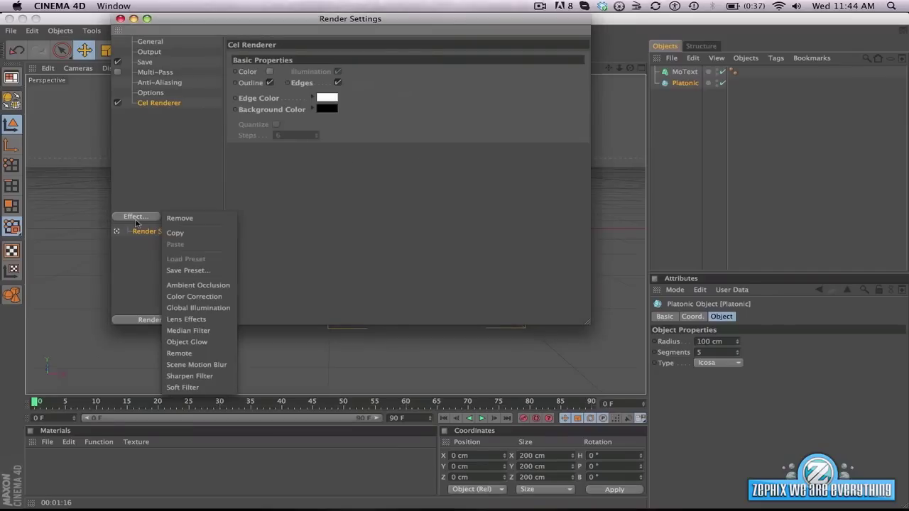
- Add Global Illumination and Ambient Occlusion effects to the render
click(196, 308)
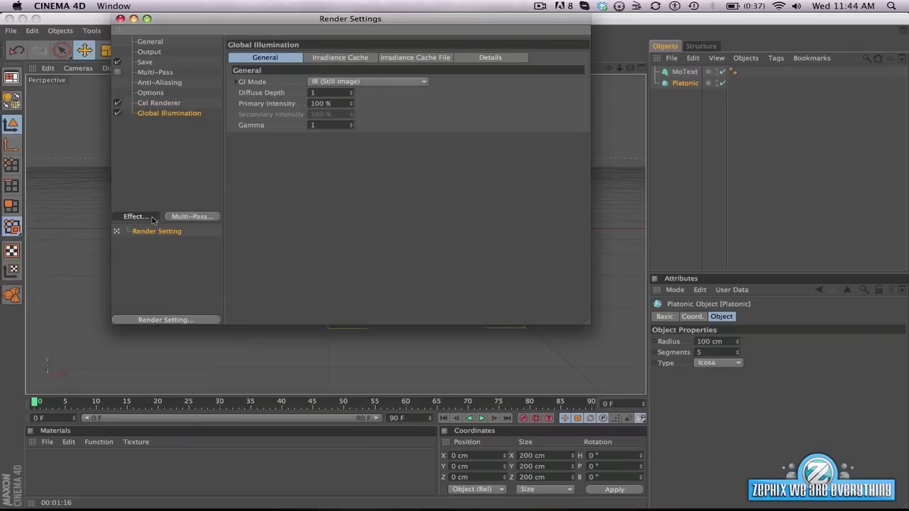
click(151, 218)
click(201, 287)
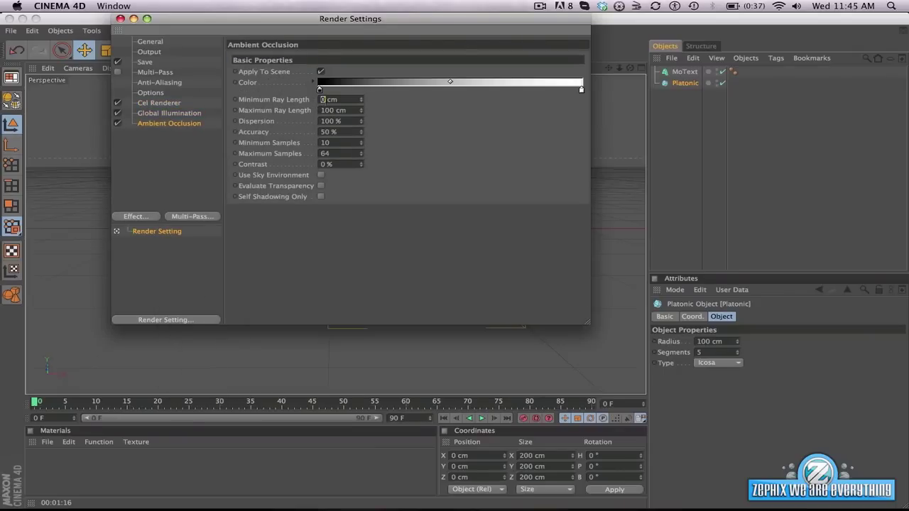
- Set Ambient Occlusion ray length to 150 cm and contrast to 50%
text(50)
click(323, 164)
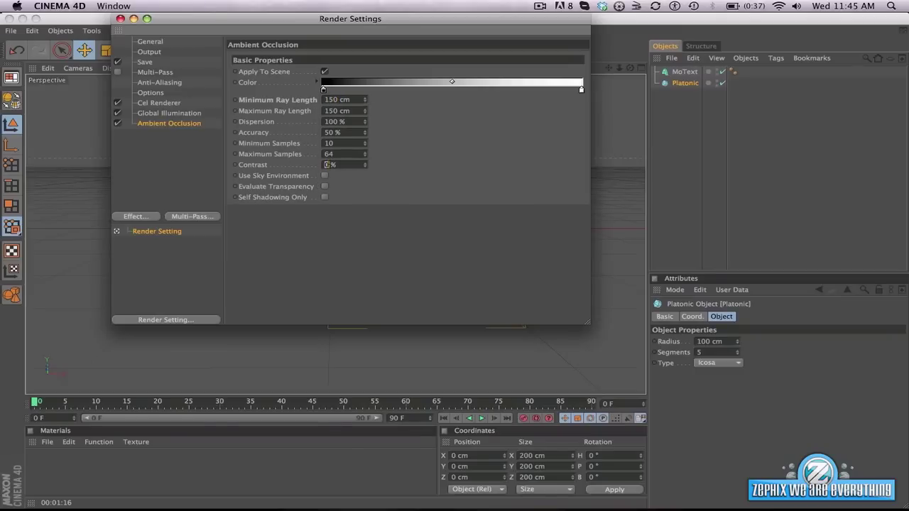
text(50)
click(122, 19)
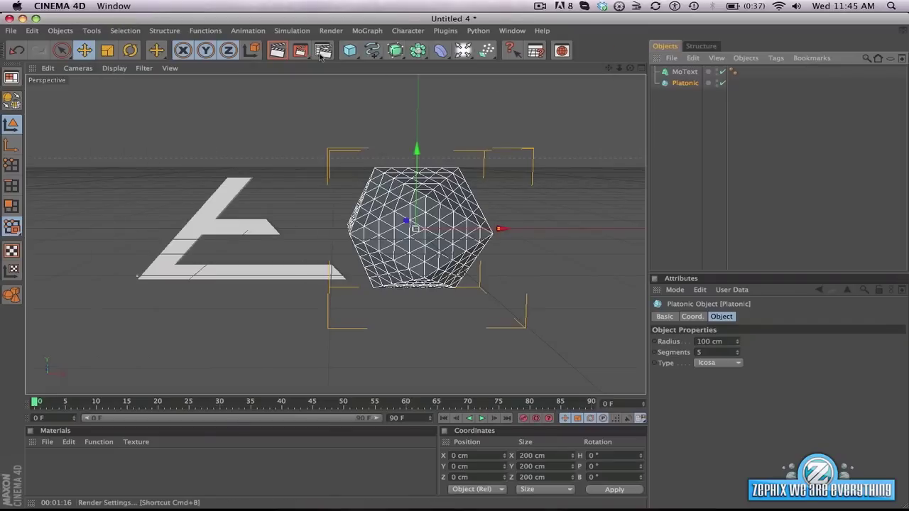
click(279, 51)
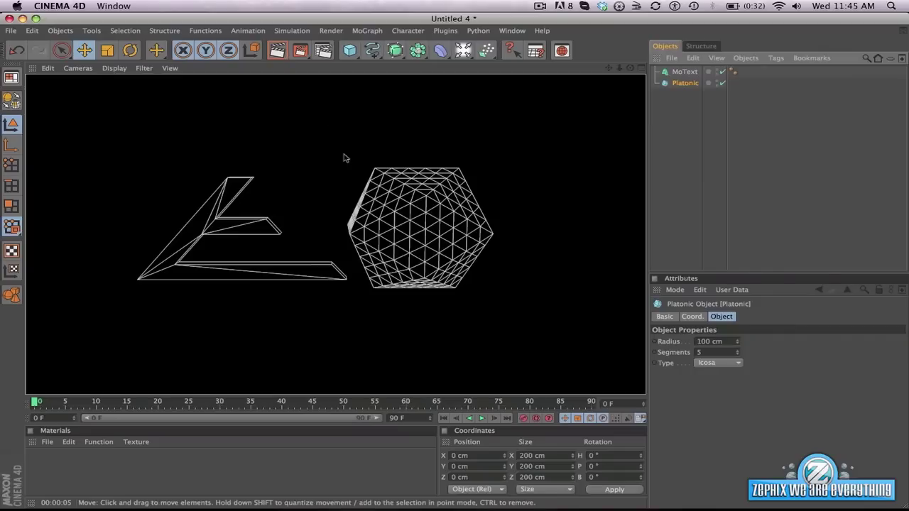
click(691, 87)
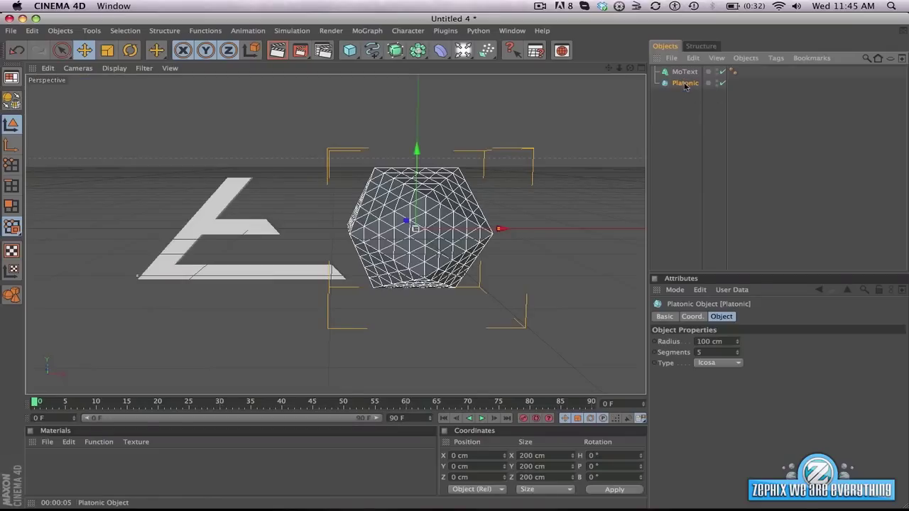
- Duplicate the icosahedron as Platonic.1 and nest it under a new Atom Array
key(super+c)
key(super+v)
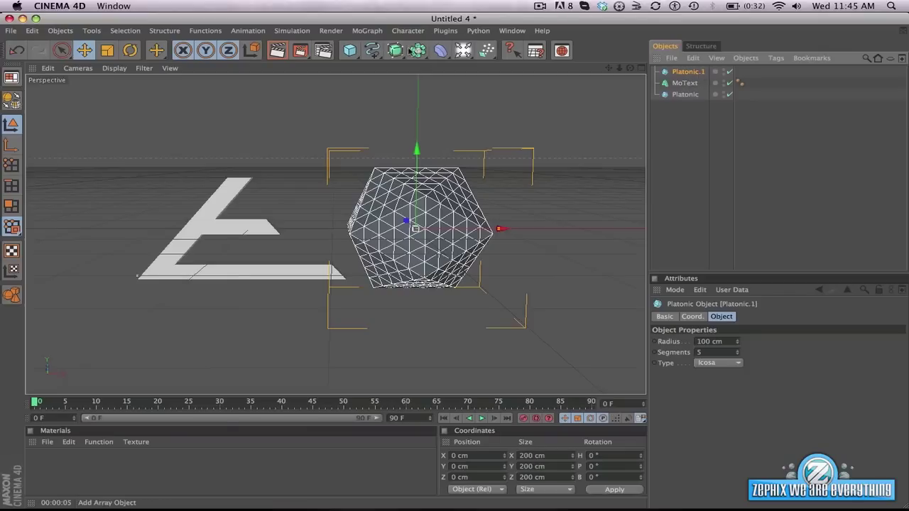
click(419, 51)
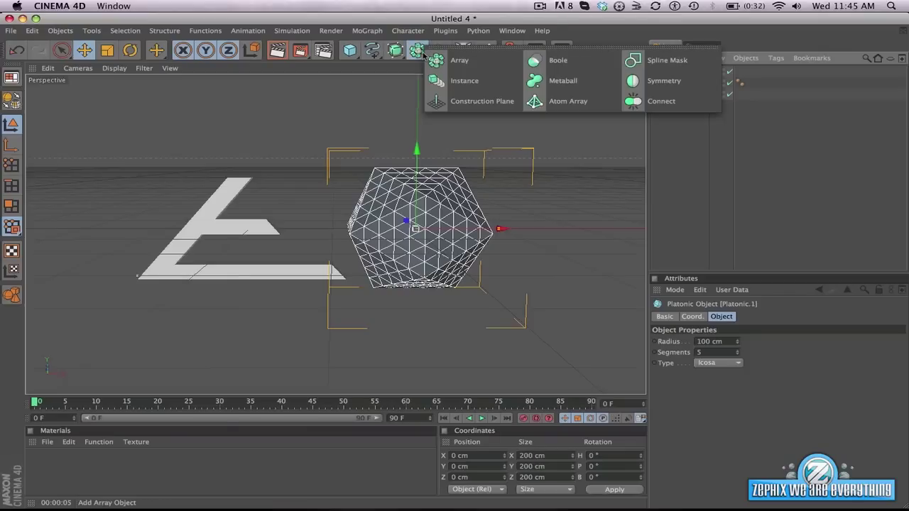
click(551, 100)
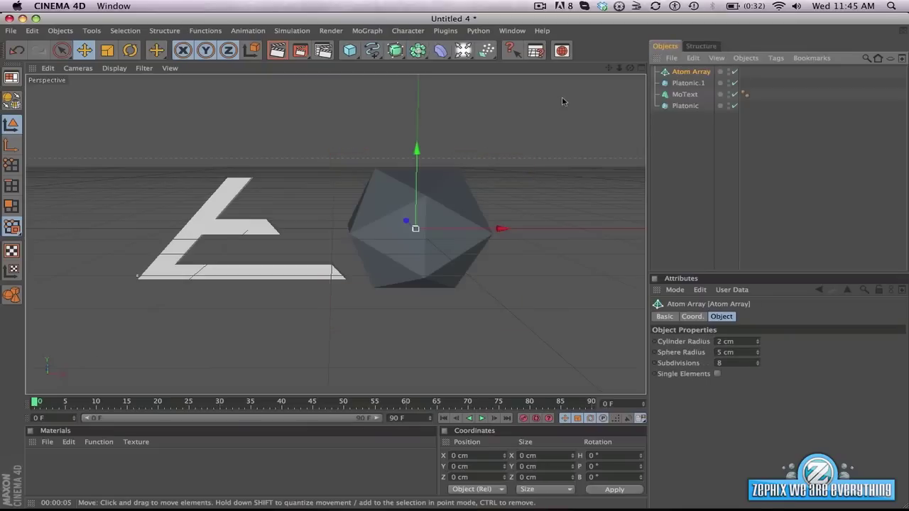
click(687, 83)
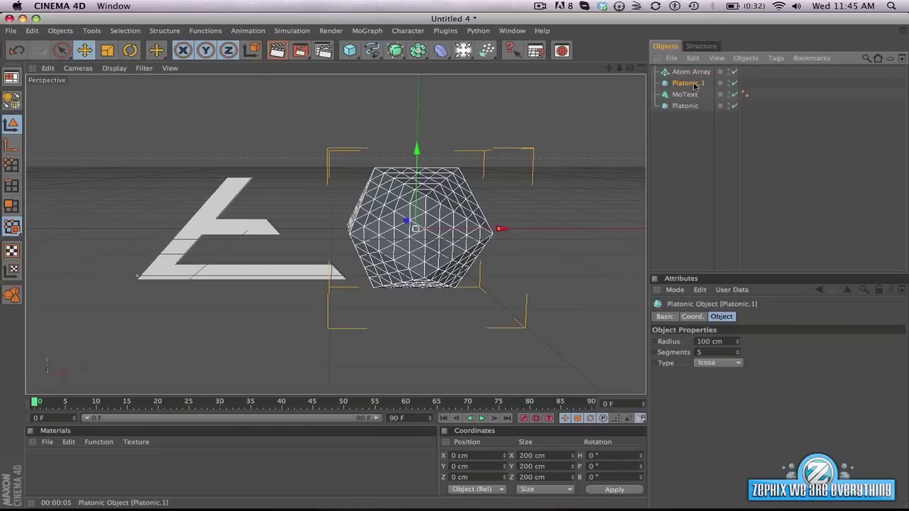
drag(693, 87, 690, 74)
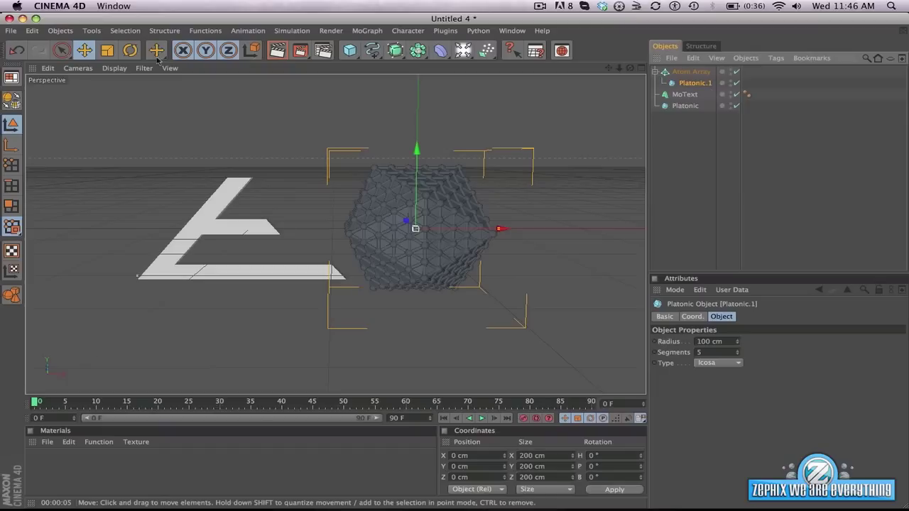
- Rotate the lattice copy Platonic.1 about 20° heading and 15° pitch
click(128, 56)
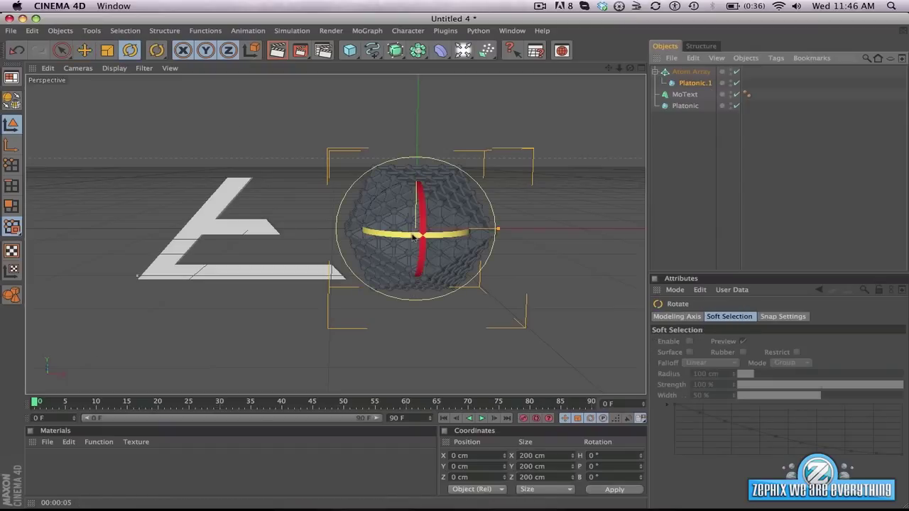
drag(398, 234, 482, 223)
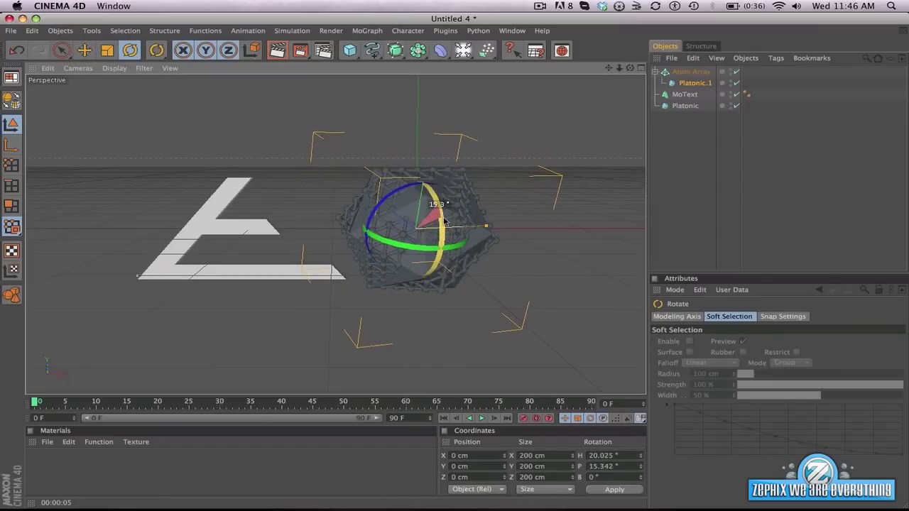
click(560, 267)
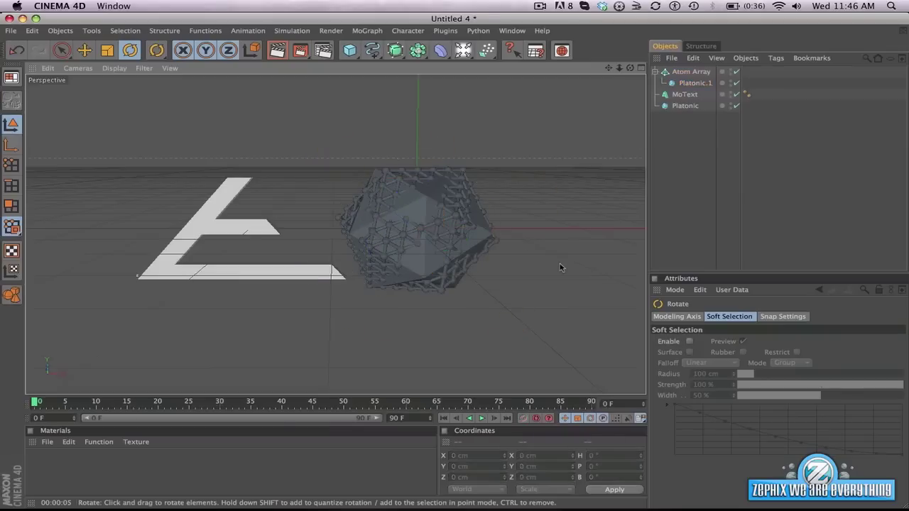
click(687, 95)
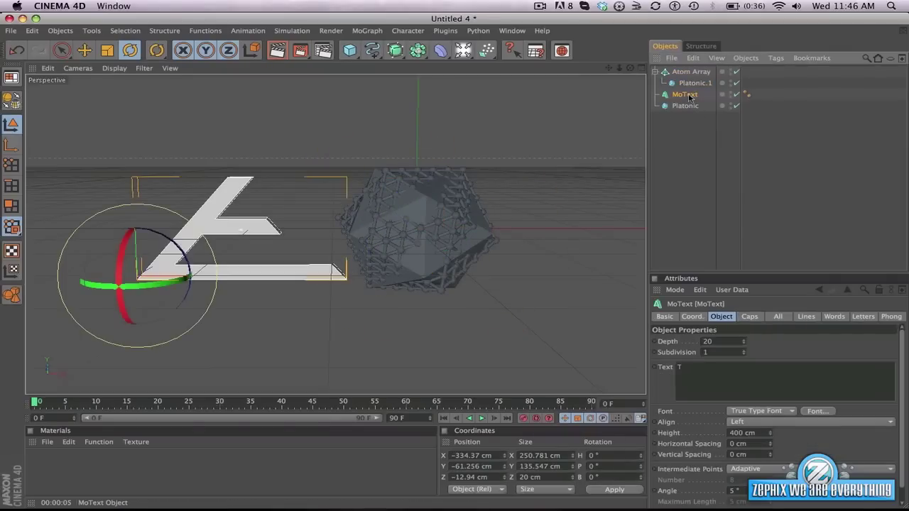
click(84, 49)
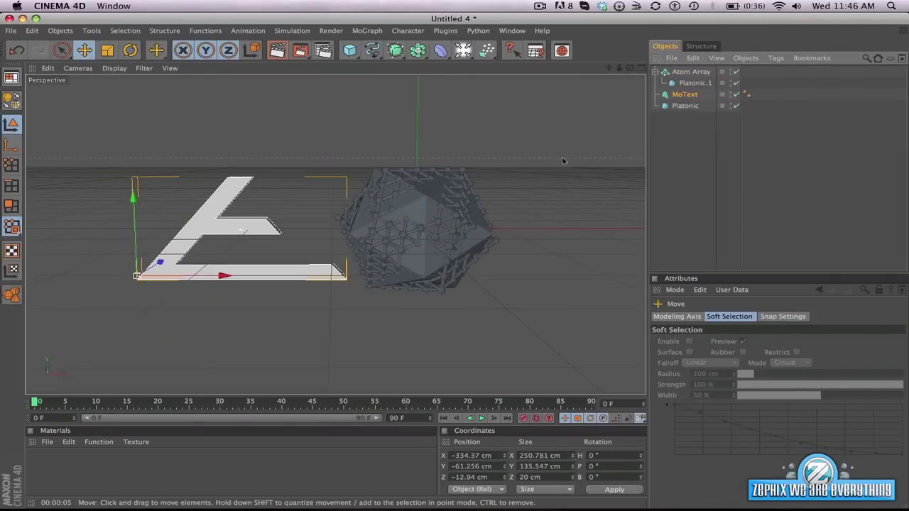
click(697, 97)
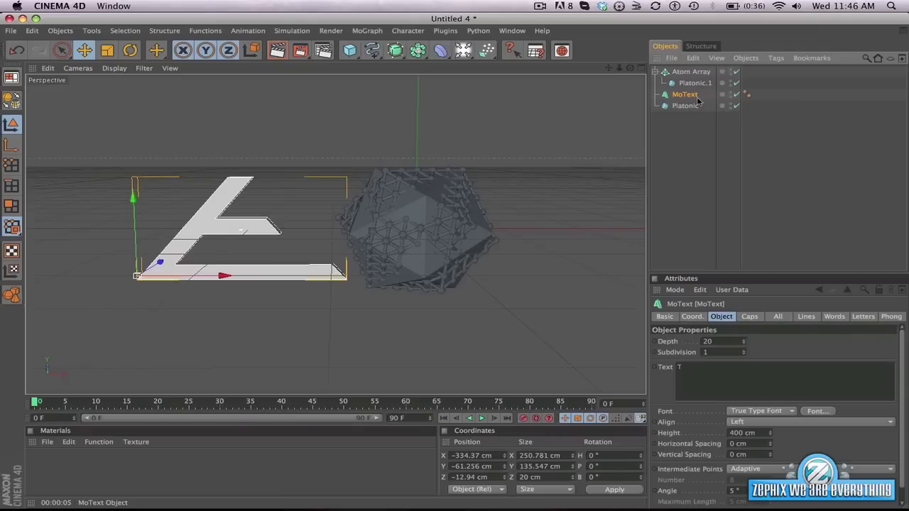
- Duplicate the MoText letter as MoText.1 and nest it under a new Atom Array.1
key(super+c)
key(super+v)
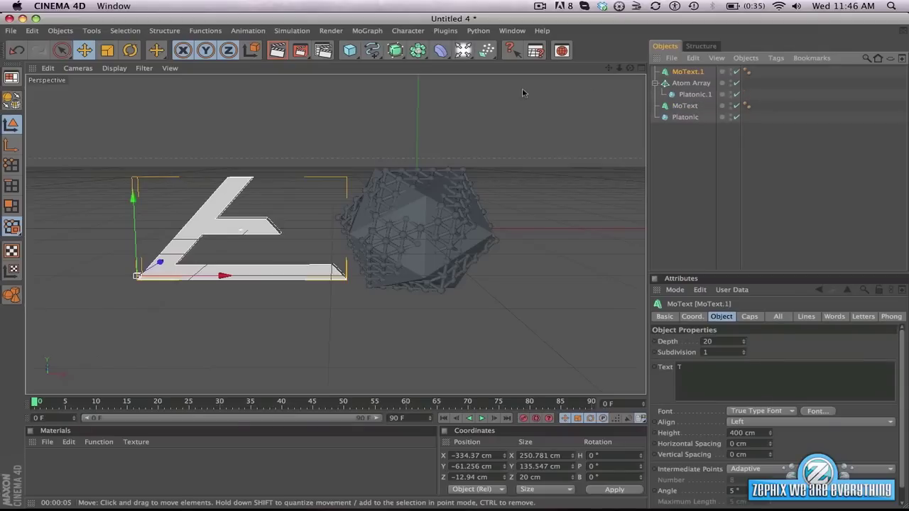
click(419, 50)
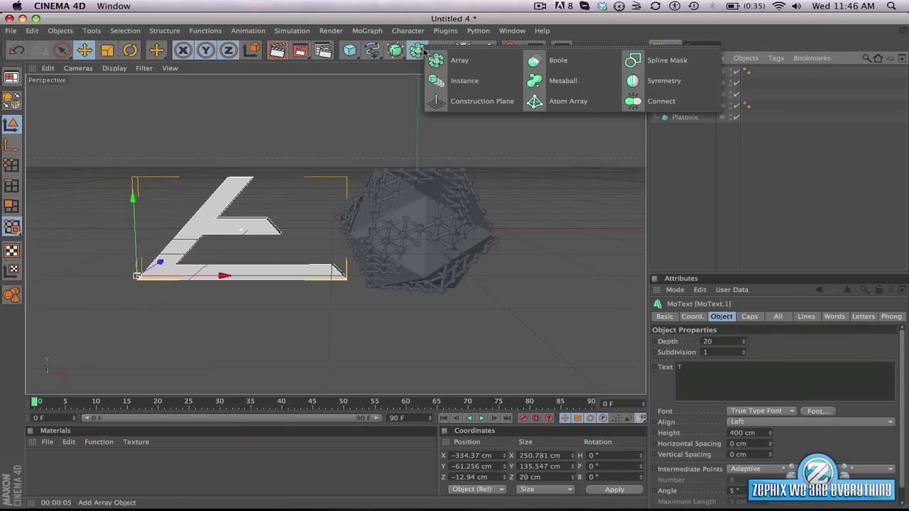
click(554, 102)
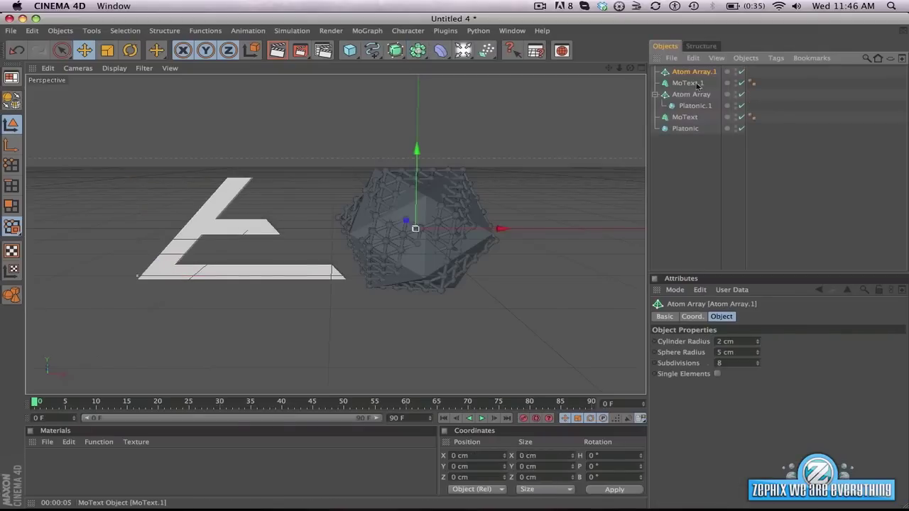
drag(697, 84, 695, 74)
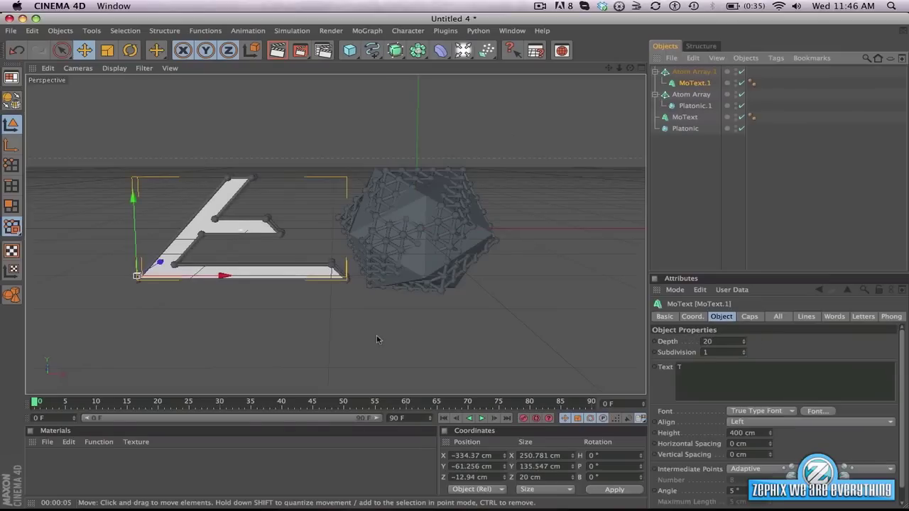
click(475, 283)
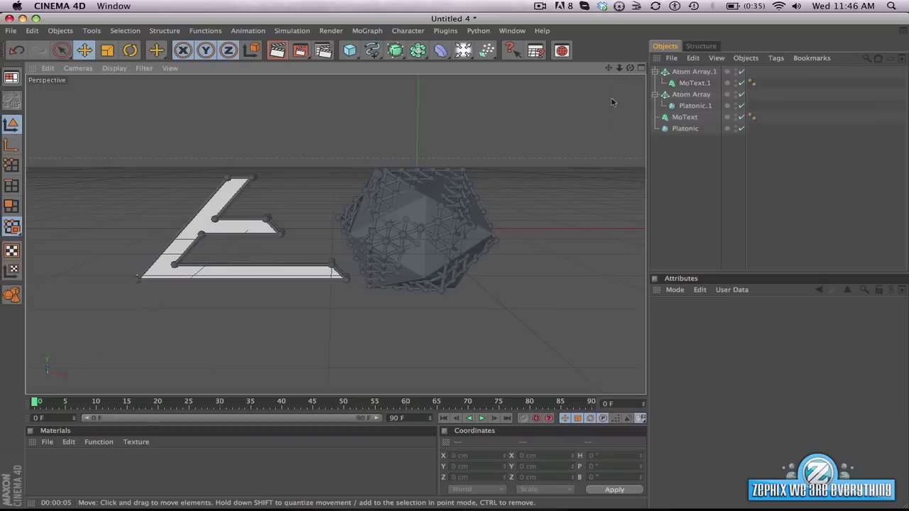
drag(618, 69, 620, 77)
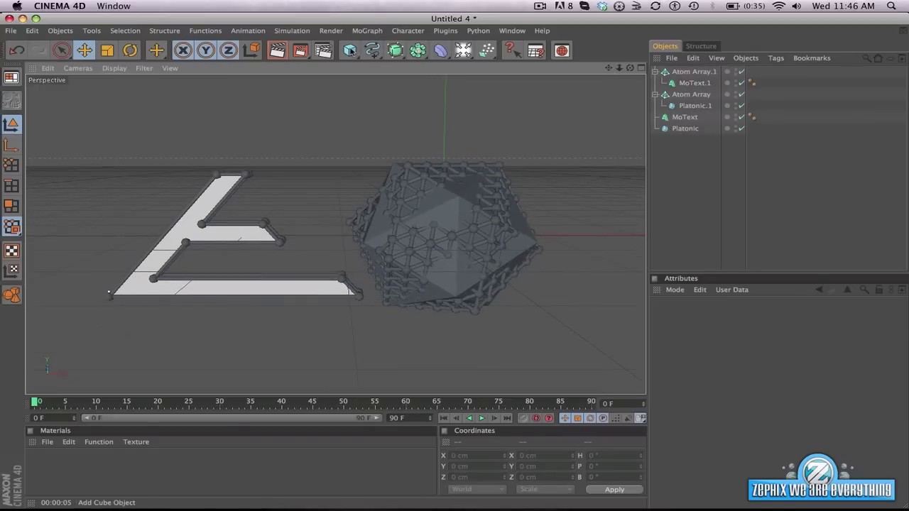
- Render the active view showing the lattice T and icosahedron as white edges on black
click(277, 54)
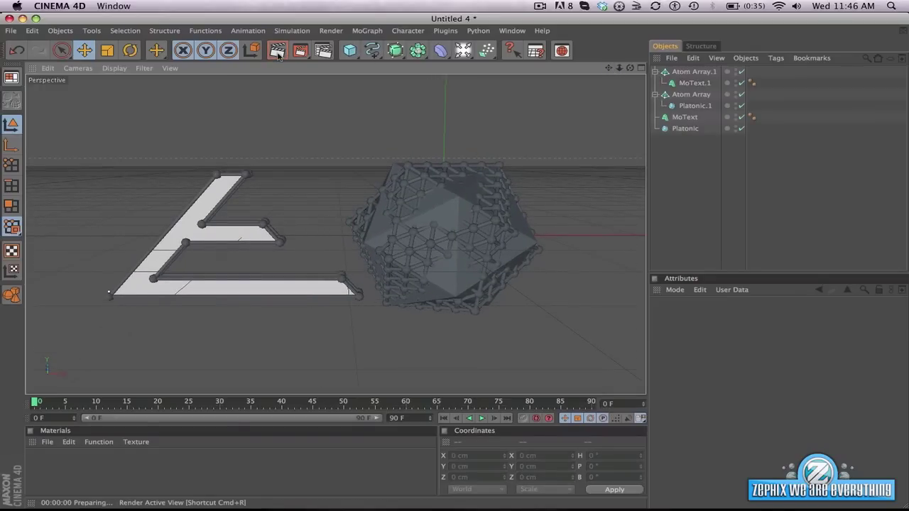